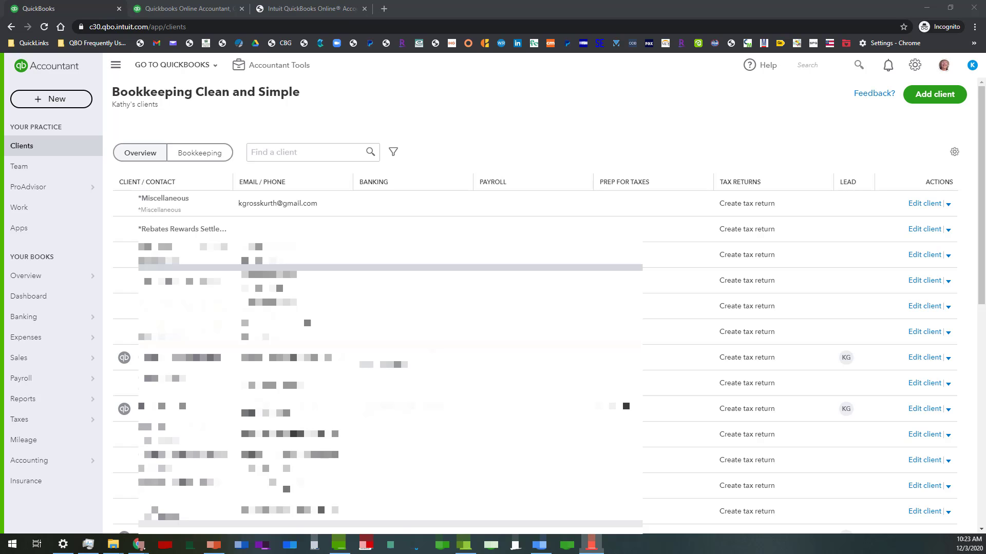
# - Visit the Team page, ProAdvisor benefits and Training courses, then land on the Work board
pyautogui.click(49, 171)
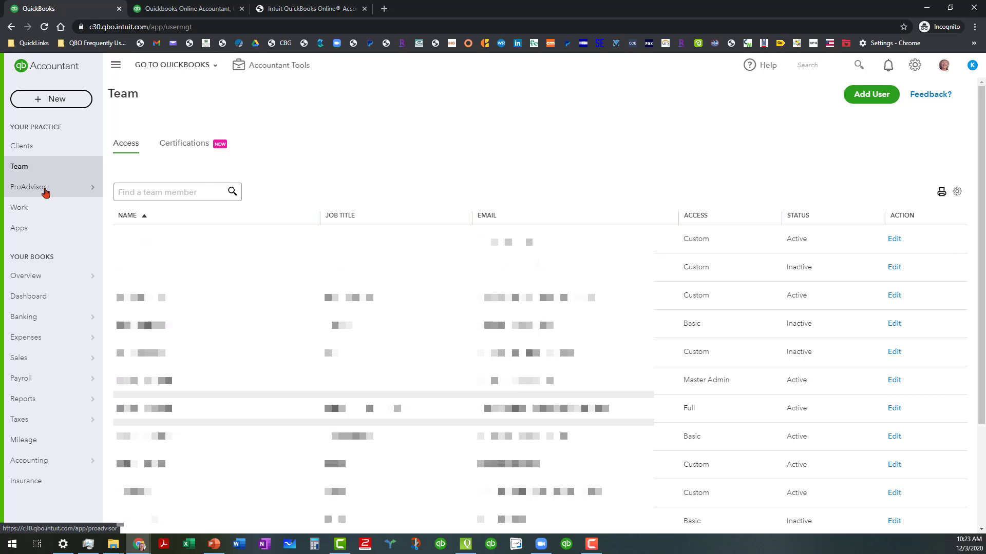
pyautogui.click(30, 186)
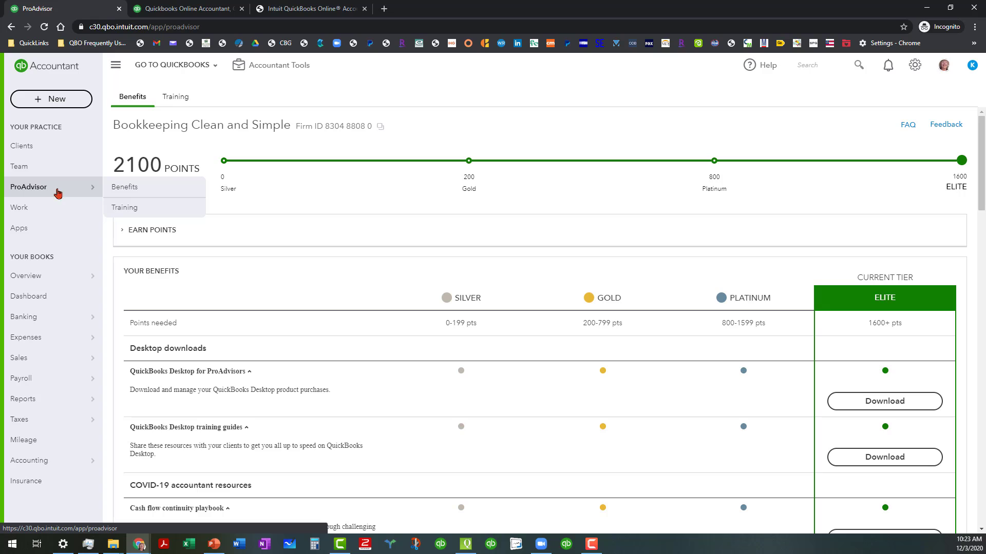
pyautogui.click(140, 207)
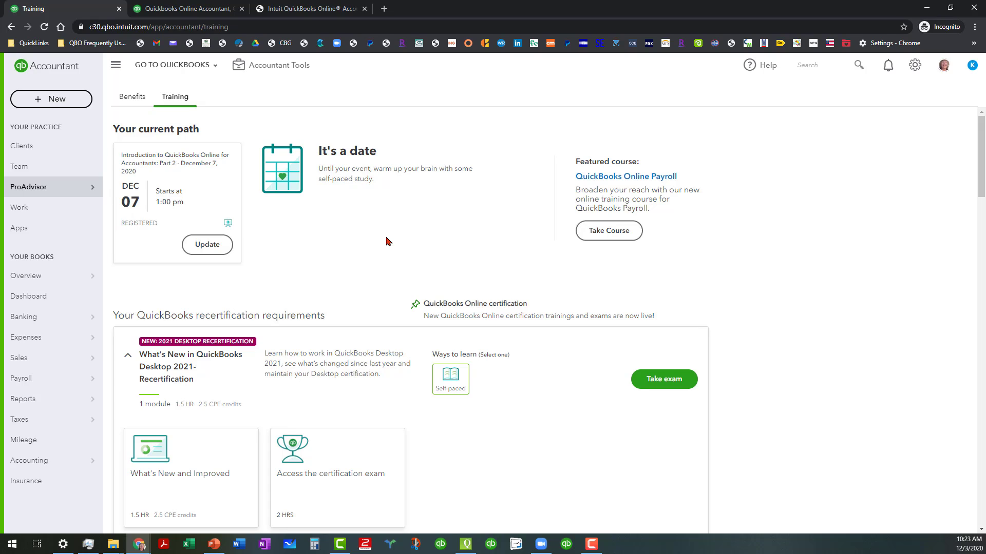
pyautogui.click(19, 208)
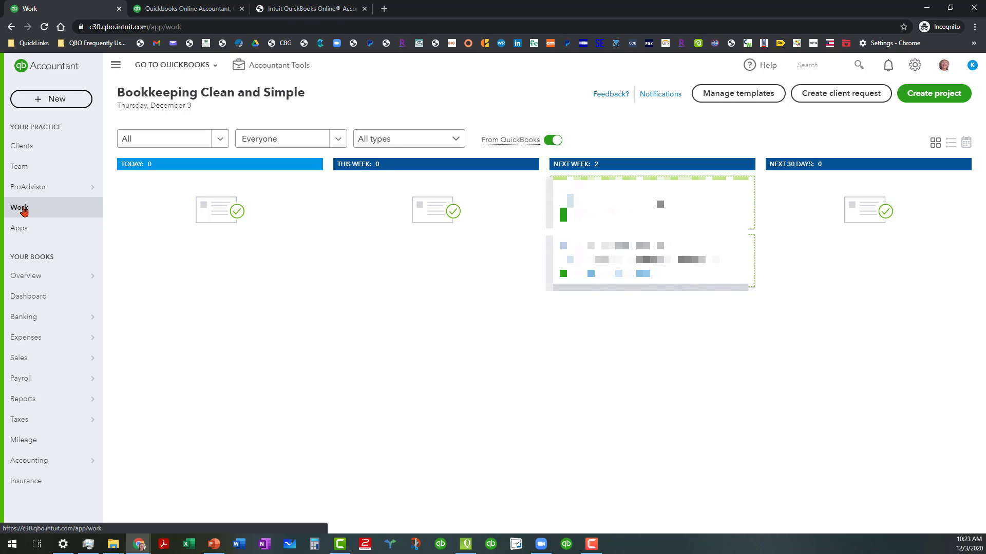
# - Browse the client Apps marketplace and the firm's own dashboard, then return to Clients
pyautogui.click(23, 229)
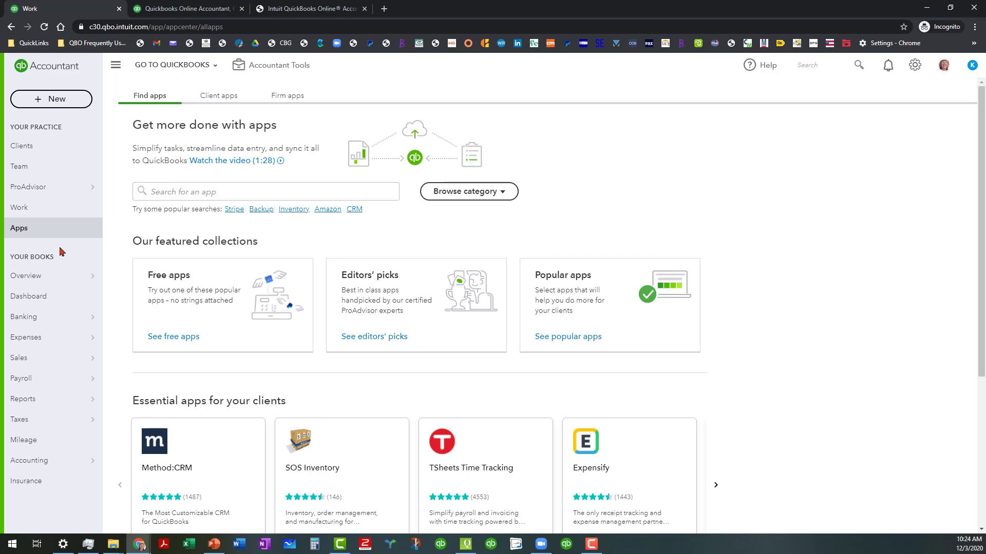
pyautogui.click(34, 296)
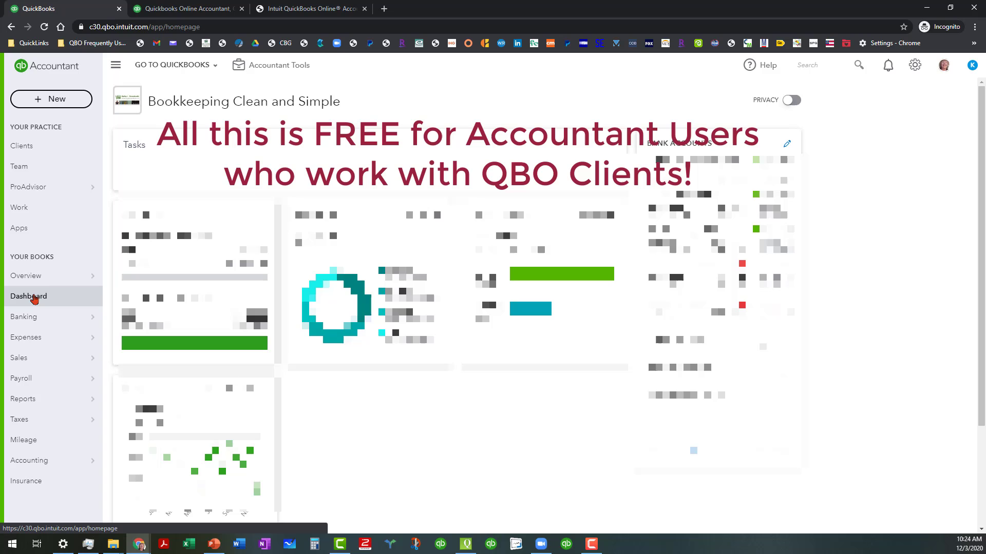
pyautogui.click(53, 150)
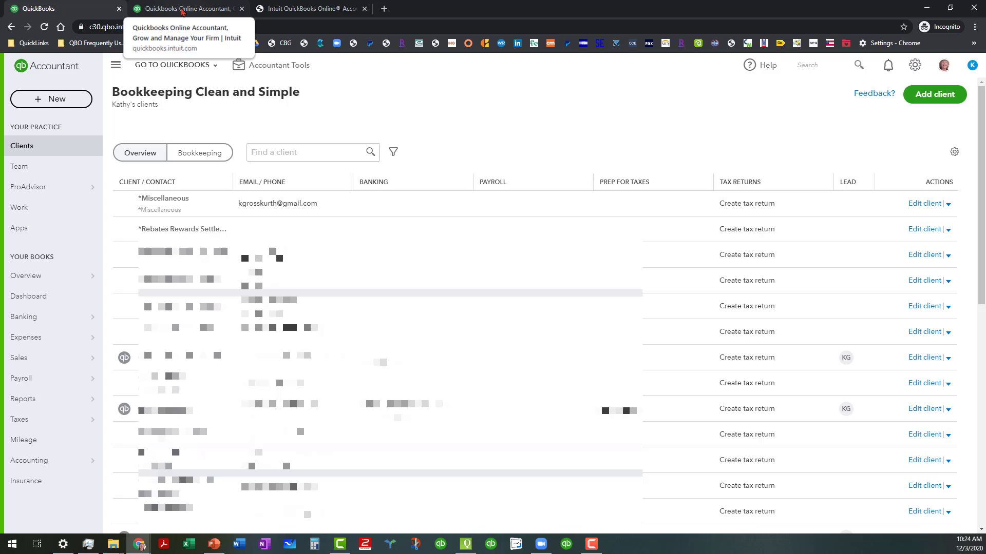
# - Switch to the QuickBooks accountants webpage and bring up the accountant sign-up form
pyautogui.click(181, 8)
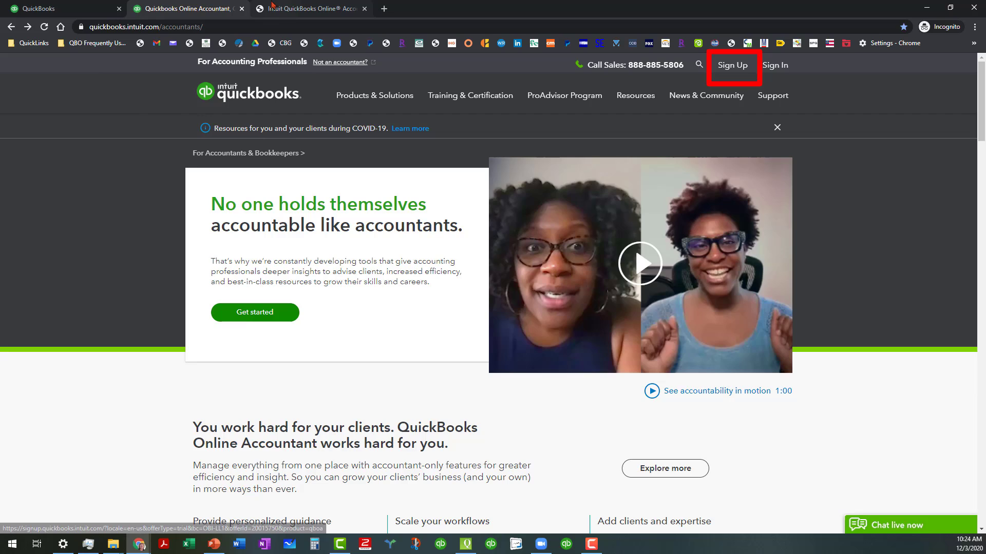
pyautogui.click(294, 9)
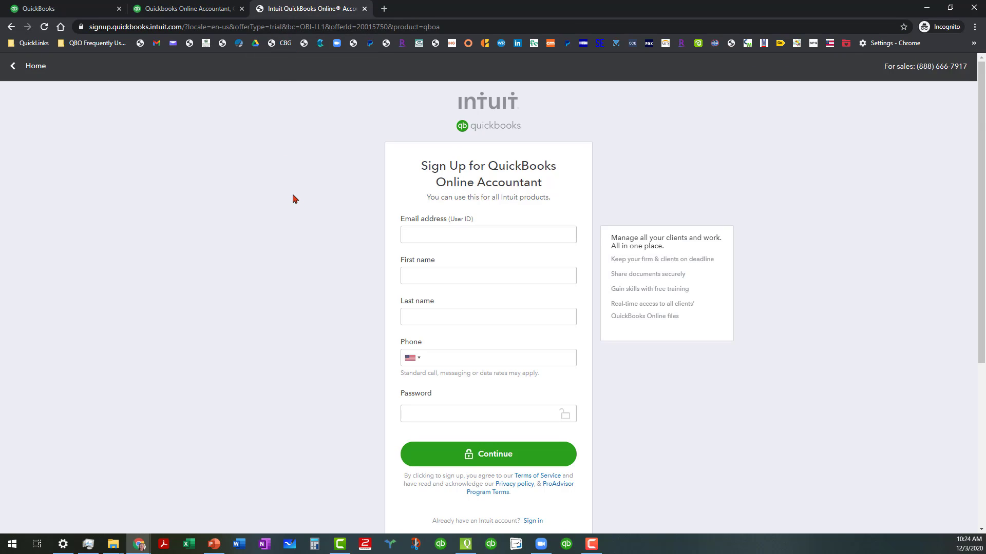
pyautogui.scroll(-2, 294, 199)
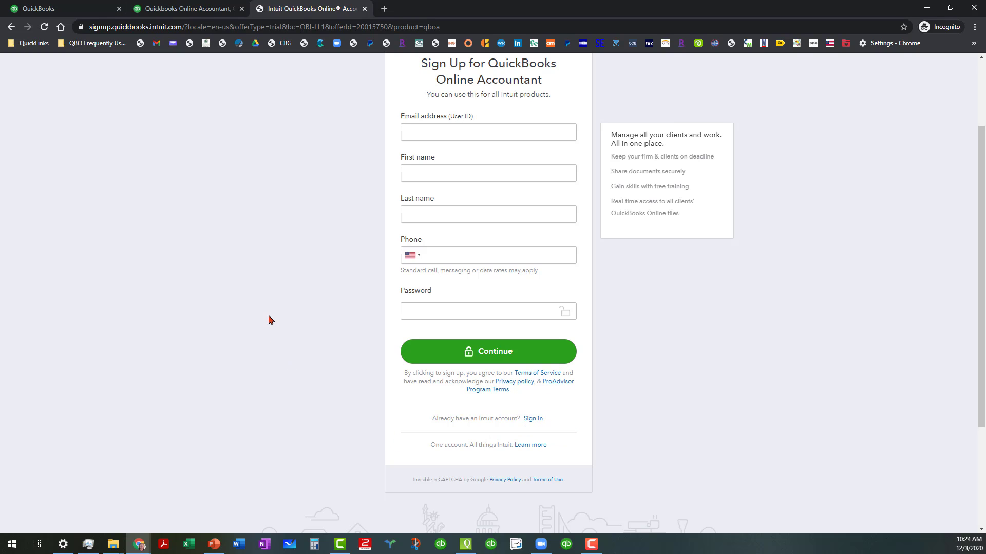
# - Switch back to the QuickBooks browser tab showing the practice's Clients list
pyautogui.click(38, 9)
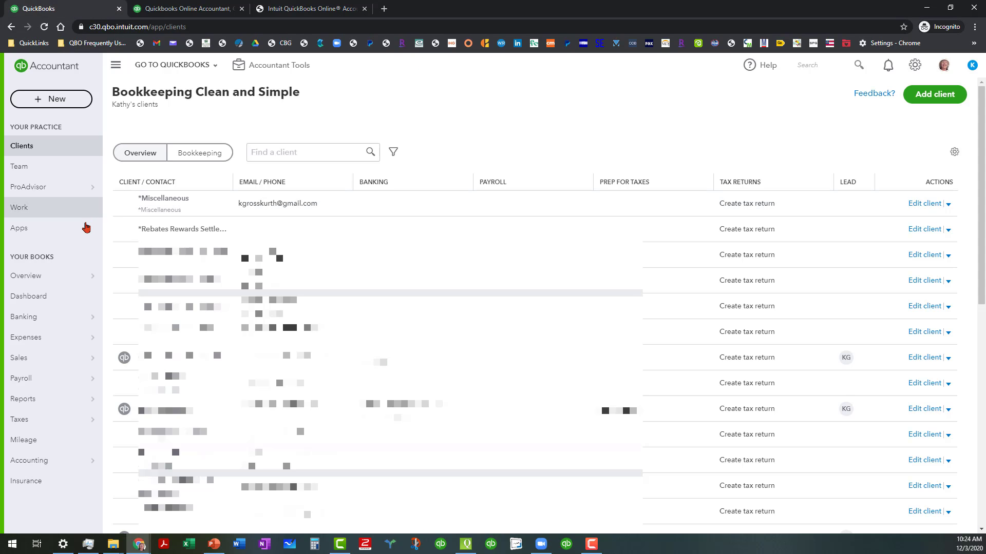